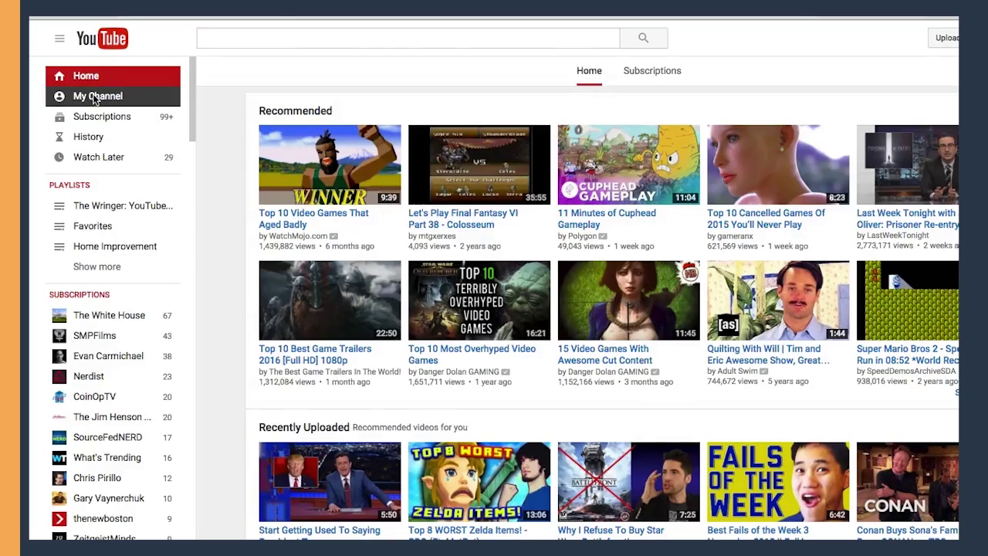
On the VIDISEO channel page, enable Customize the layout in channel navigation settings and save.
click(94, 97)
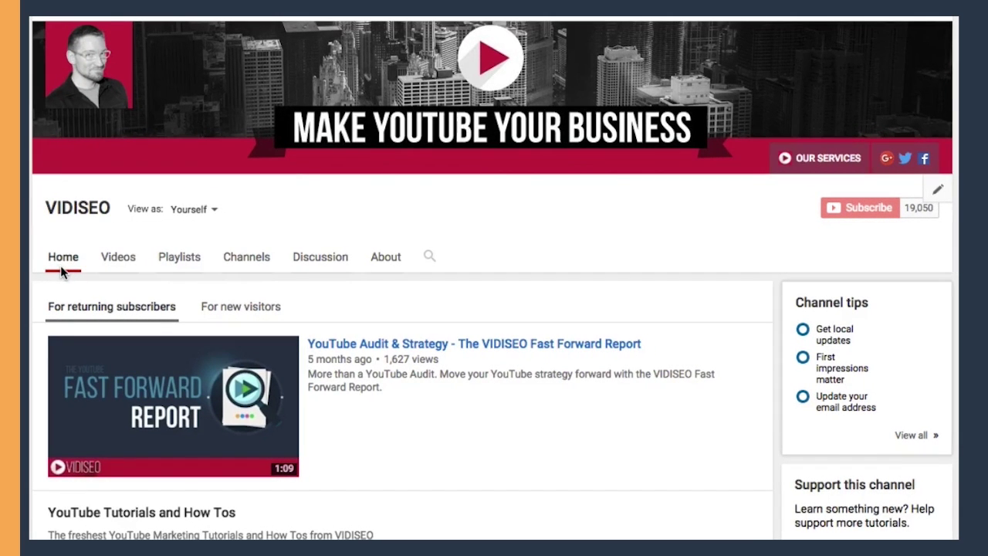
click(936, 191)
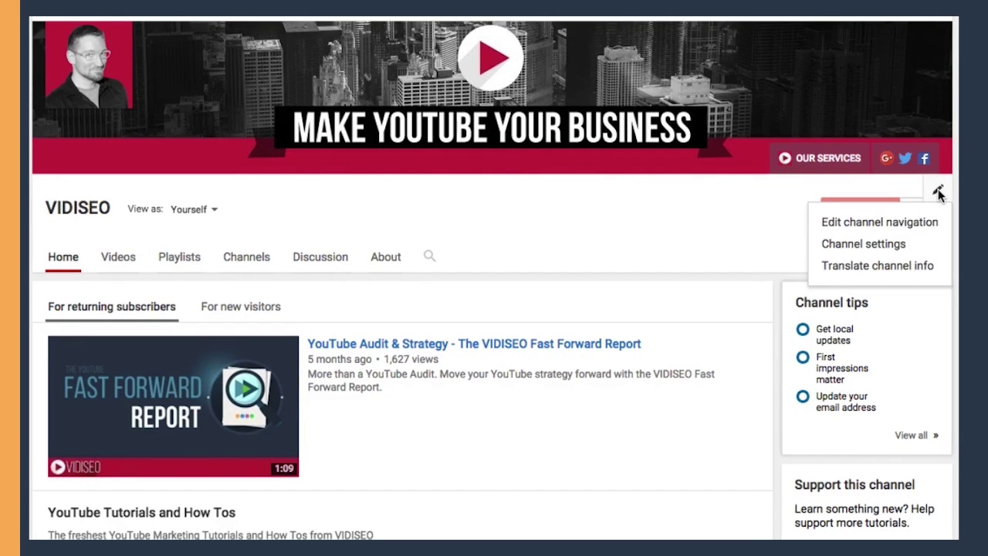
click(885, 221)
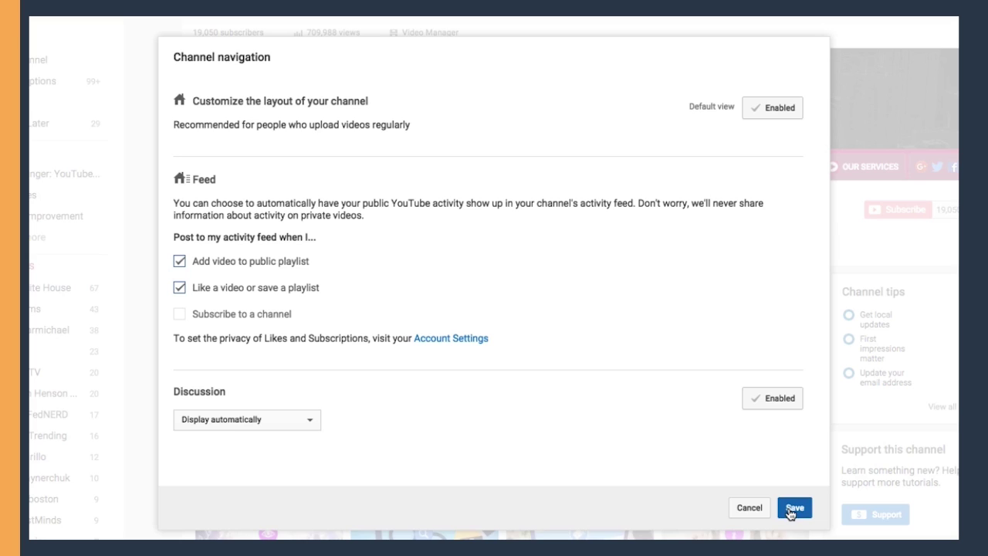
click(792, 508)
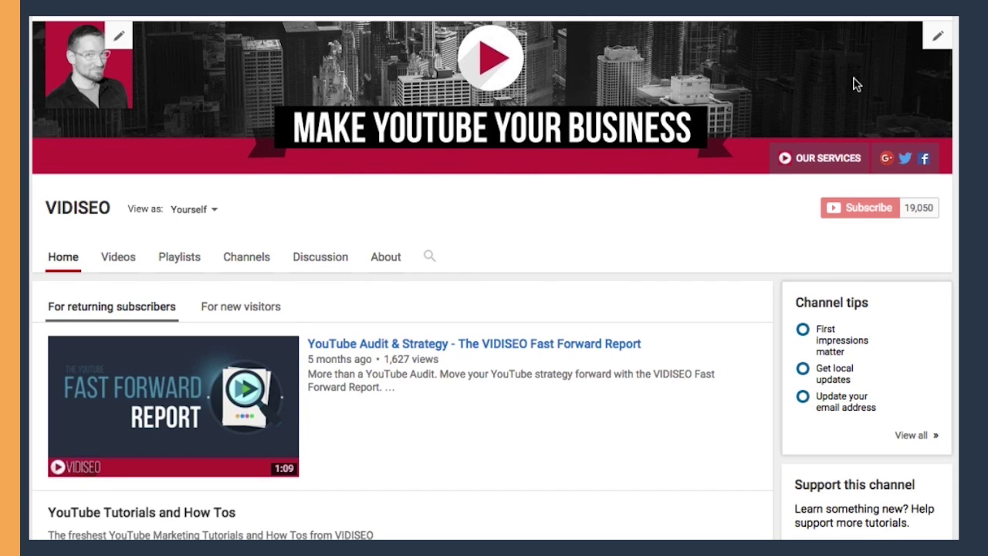
click(937, 39)
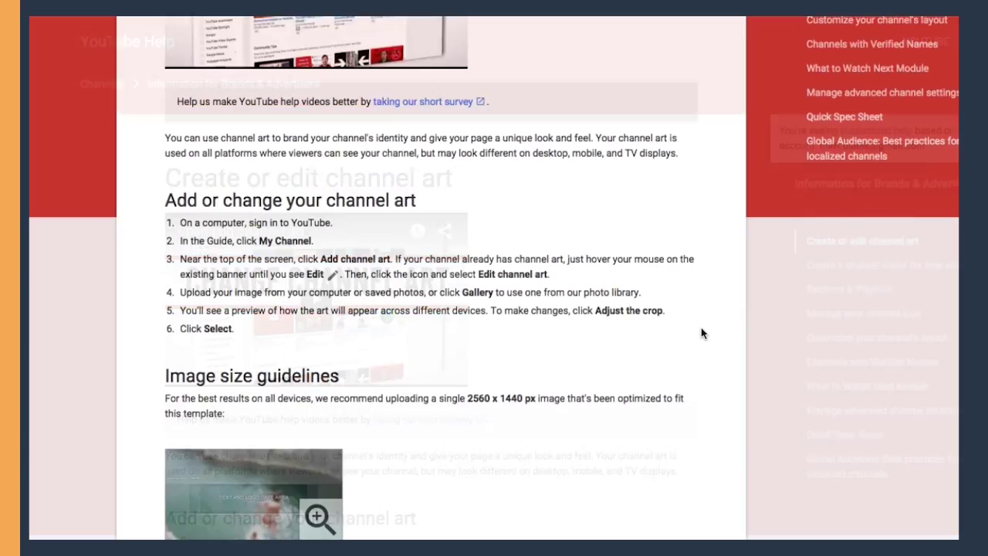
scroll(701, 331, down, 5)
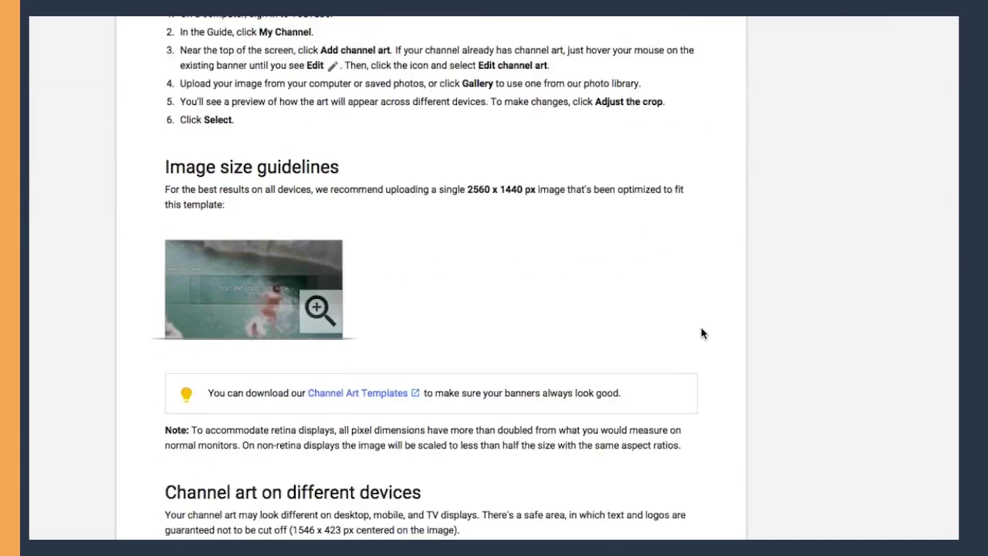
scroll(701, 332, down, 4)
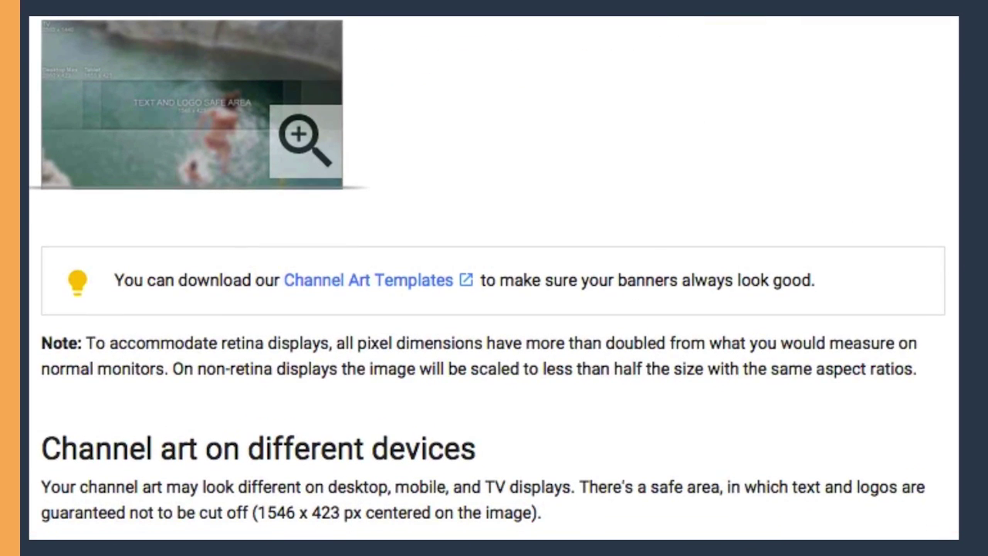
click(309, 148)
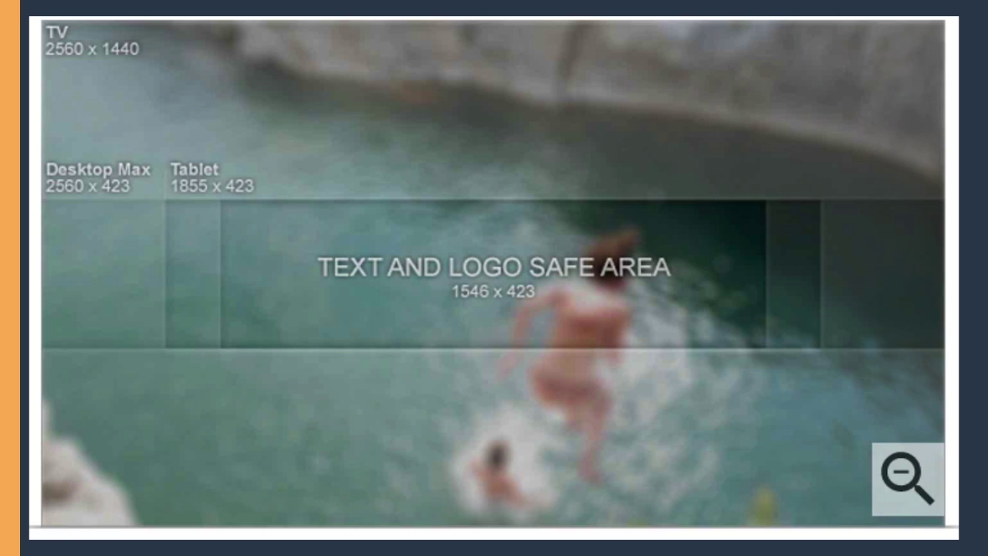
click(917, 488)
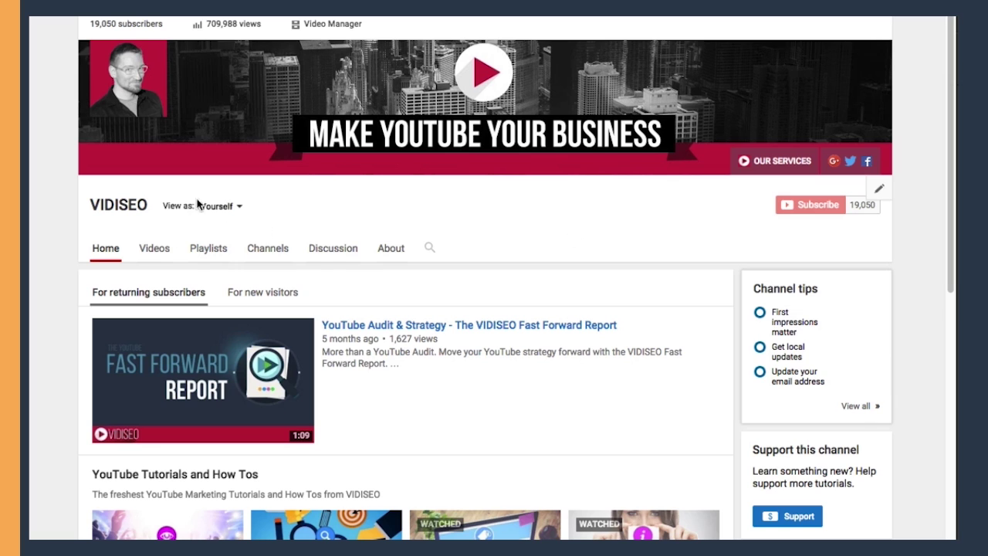
click(155, 53)
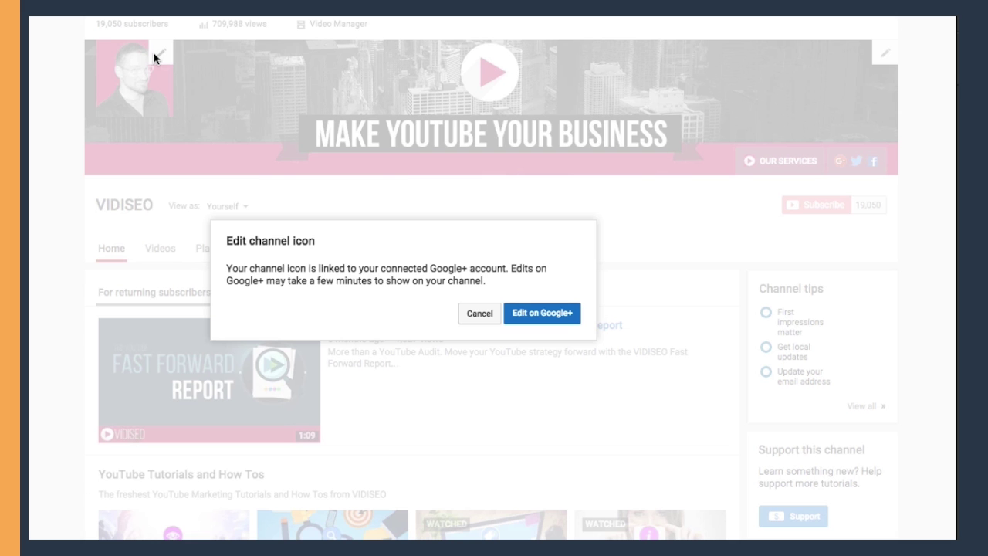
click(469, 314)
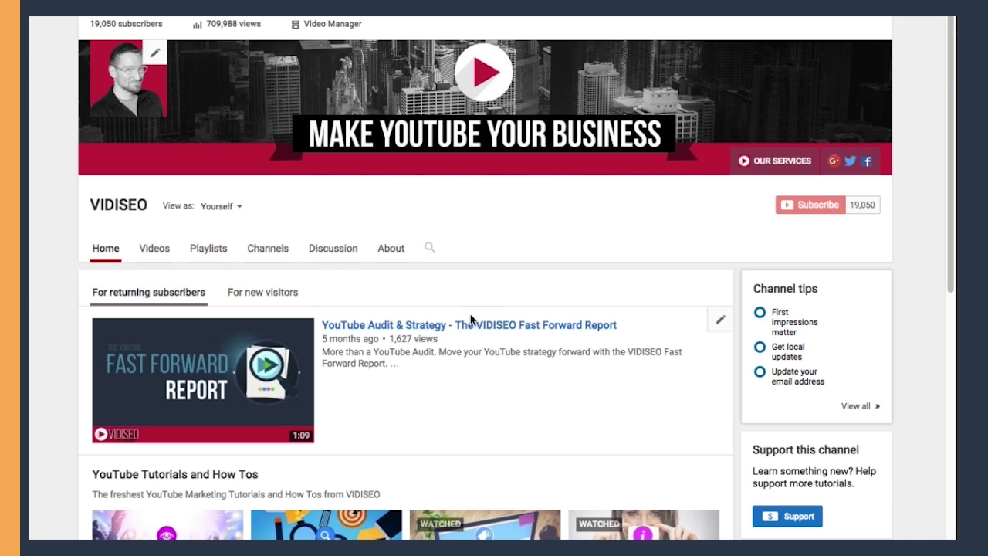
Switch to the For new visitors view, keeping 'How to GET MORE VIEWS on YouTube' as the trailer.
scroll(937, 362, down, 2)
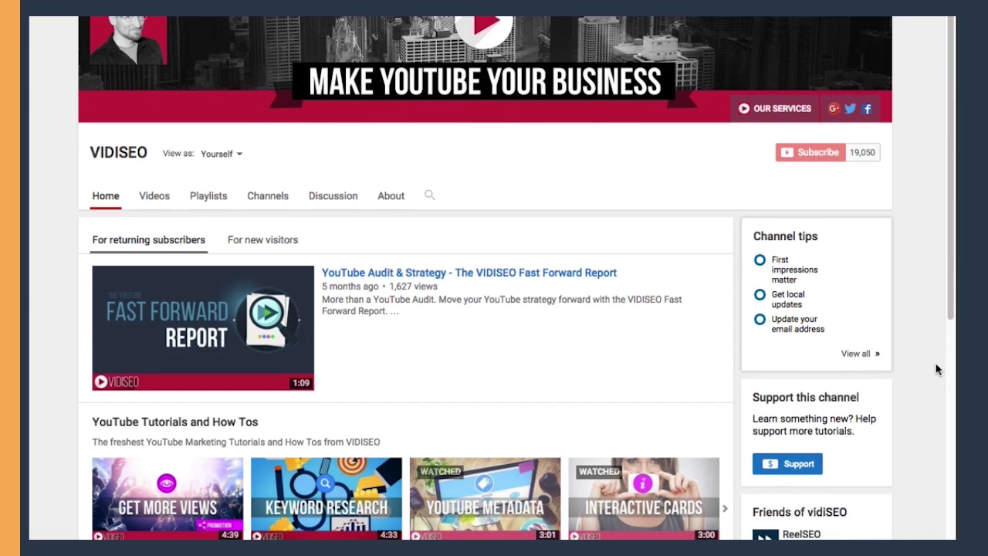
click(274, 243)
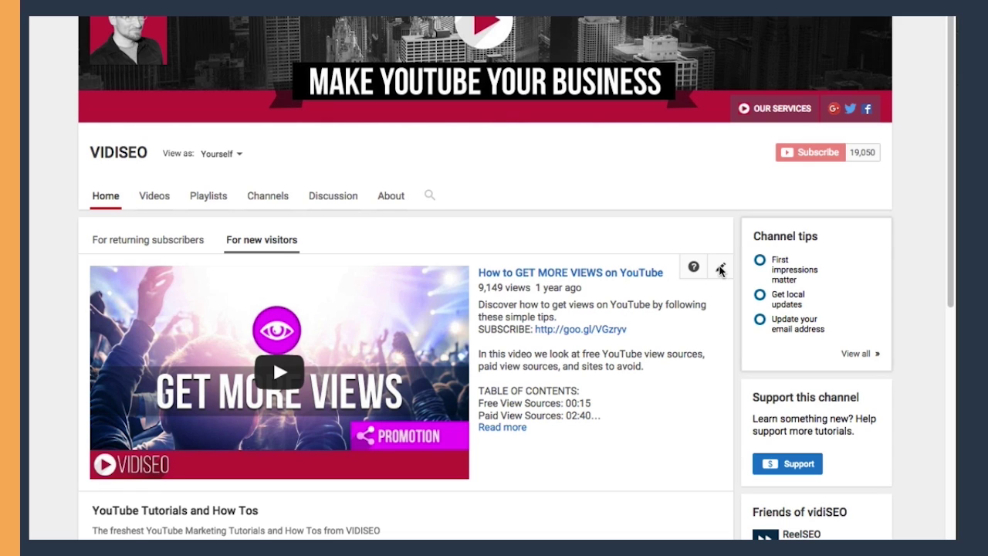
click(720, 269)
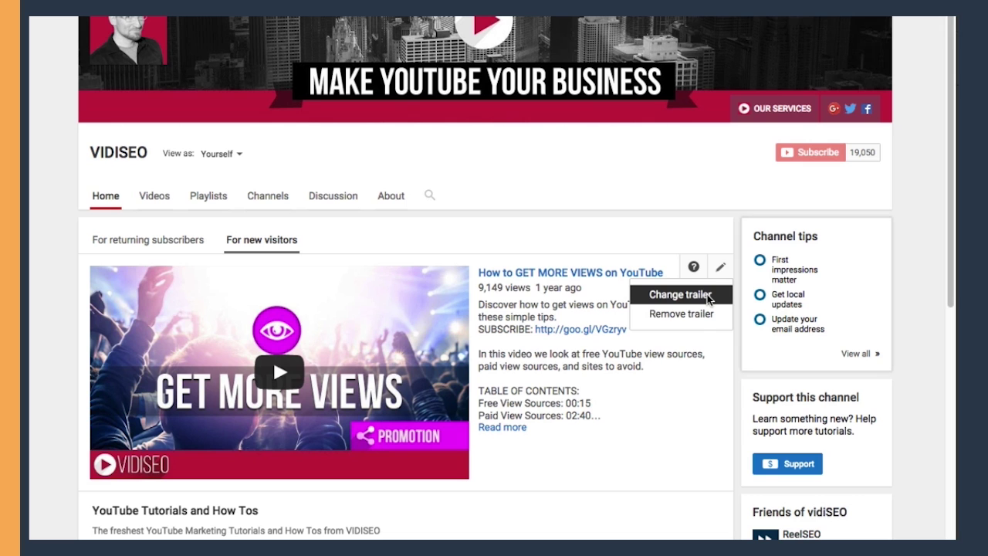
click(707, 296)
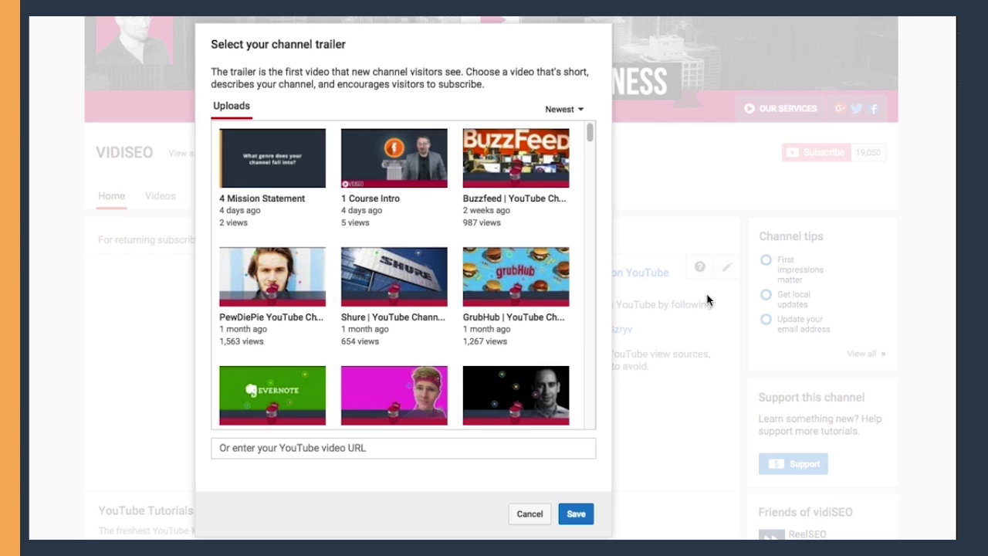
click(529, 513)
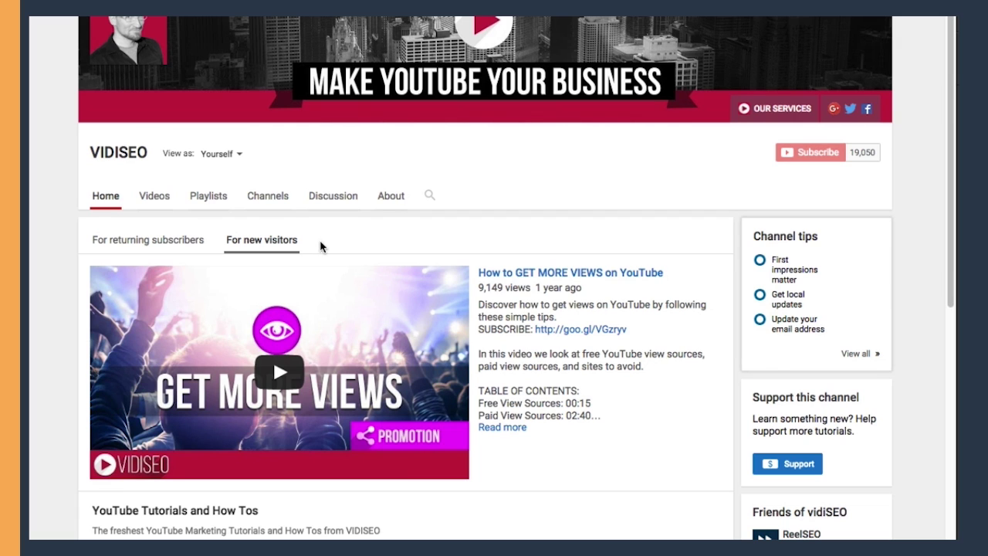
Keep the VIDISEO Fast Forward Report featured for returning subscribers, with Also show this on all my uploads ticked.
click(109, 246)
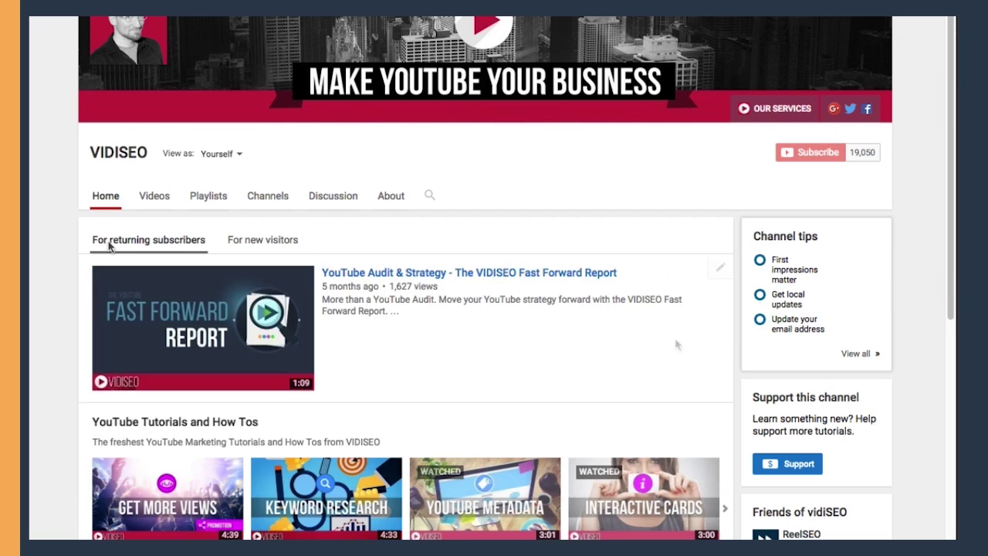
click(720, 270)
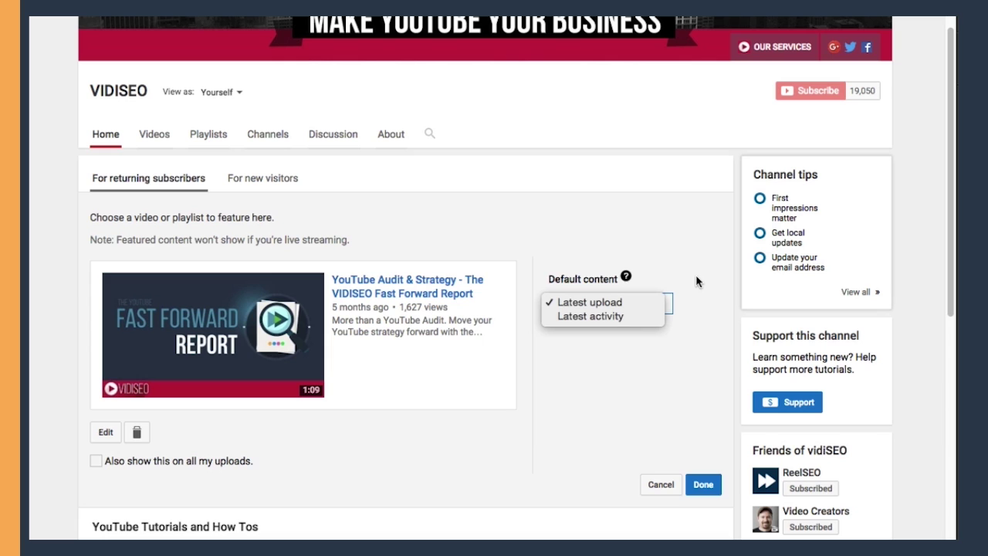
click(106, 433)
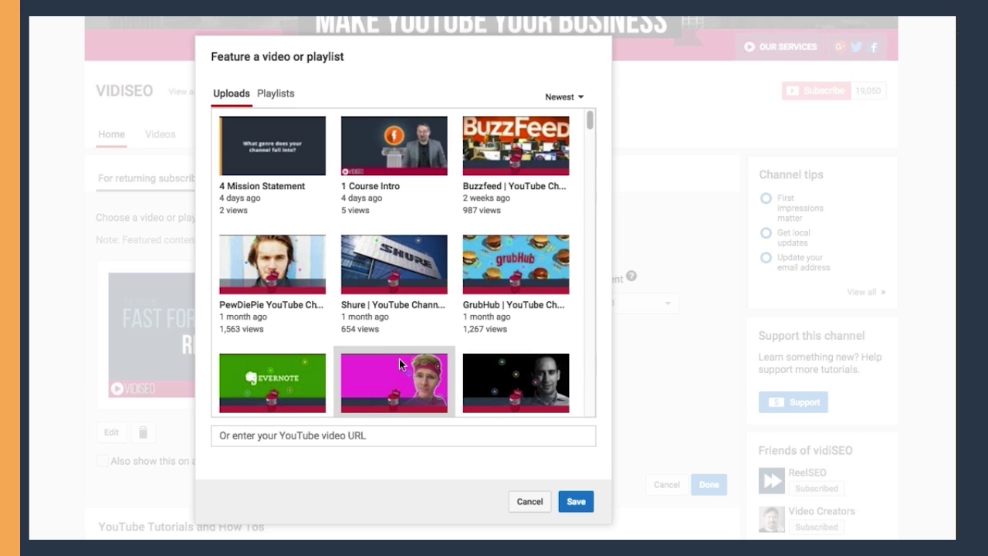
scroll(397, 361, down, 3)
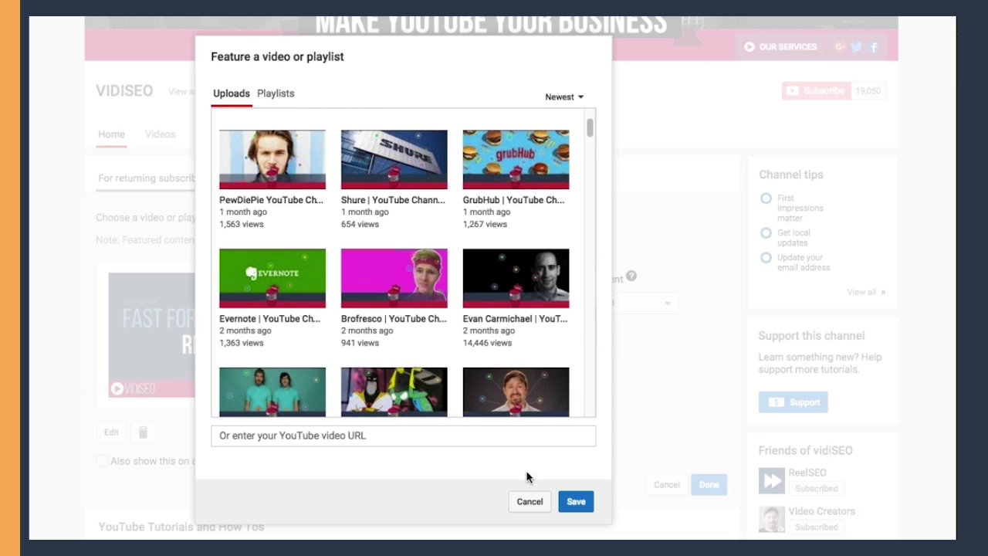
click(529, 501)
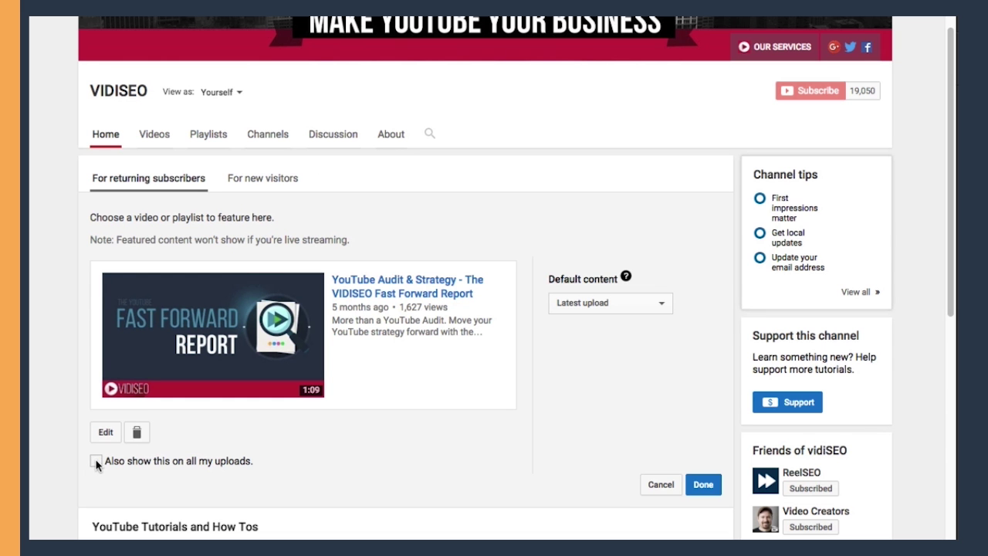
click(96, 461)
click(704, 484)
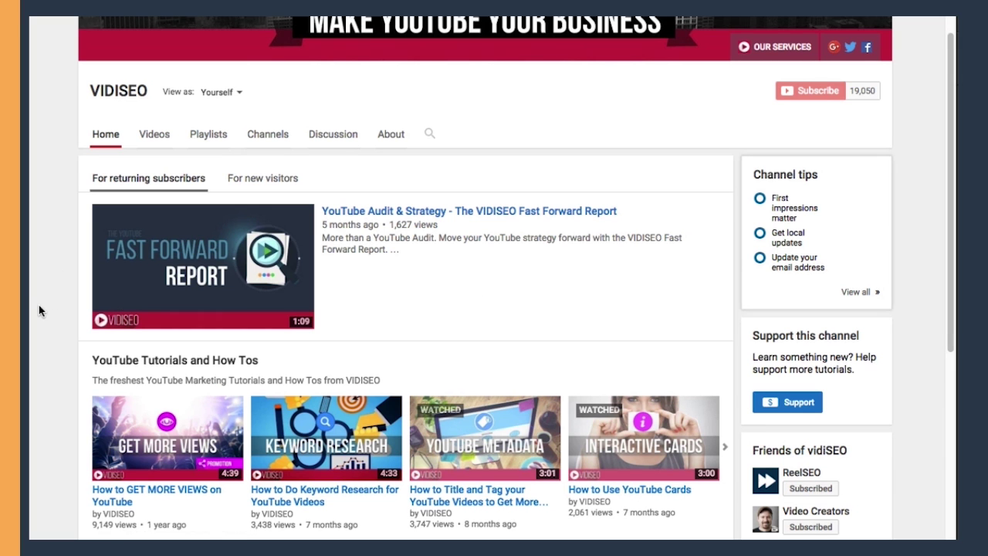
click(263, 177)
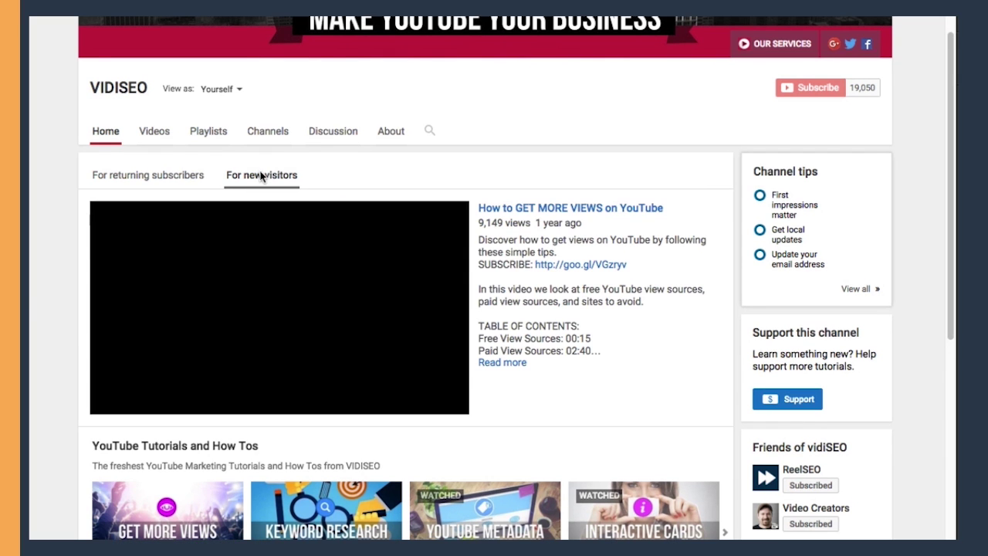
click(152, 183)
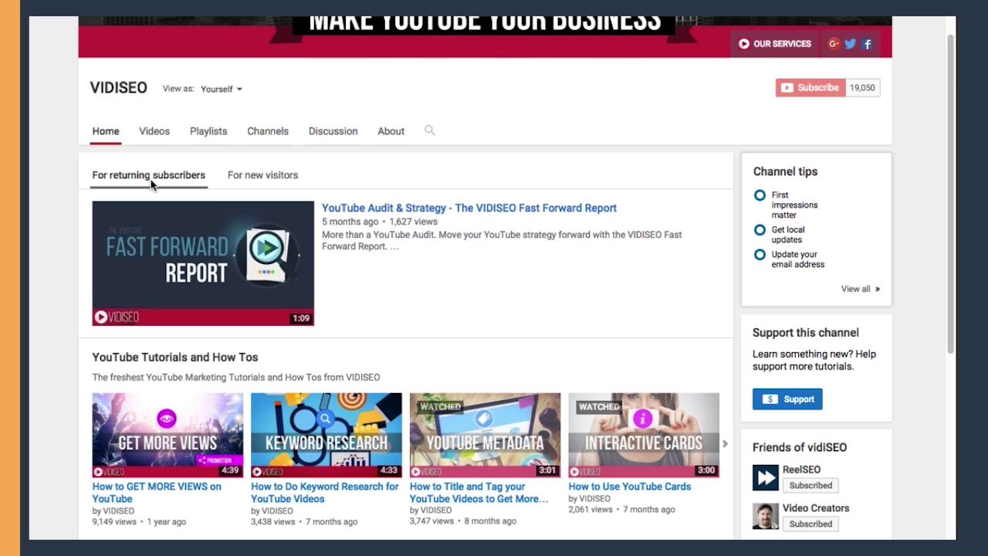
scroll(77, 208, up, 1)
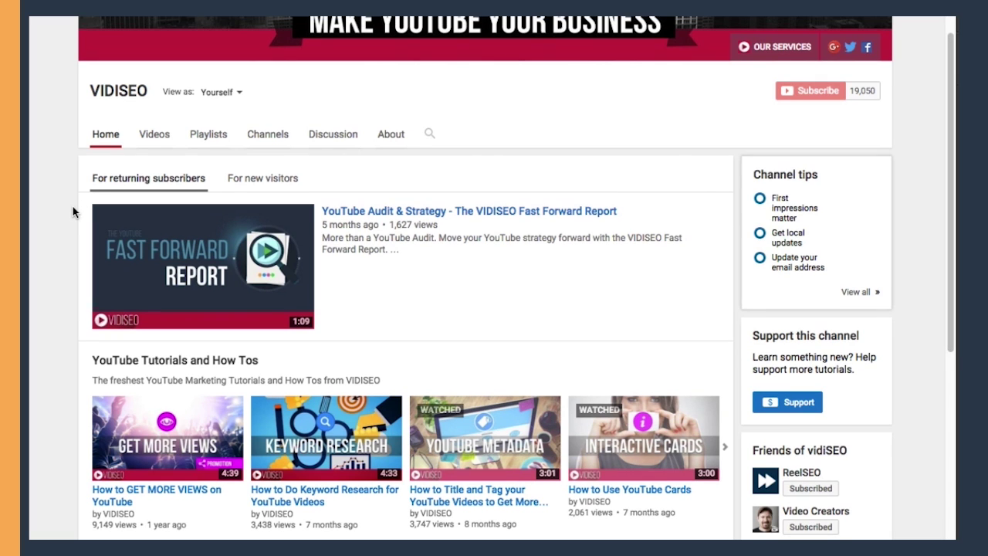
Preview the channel as a New visitor and pause the featured trailer.
click(238, 93)
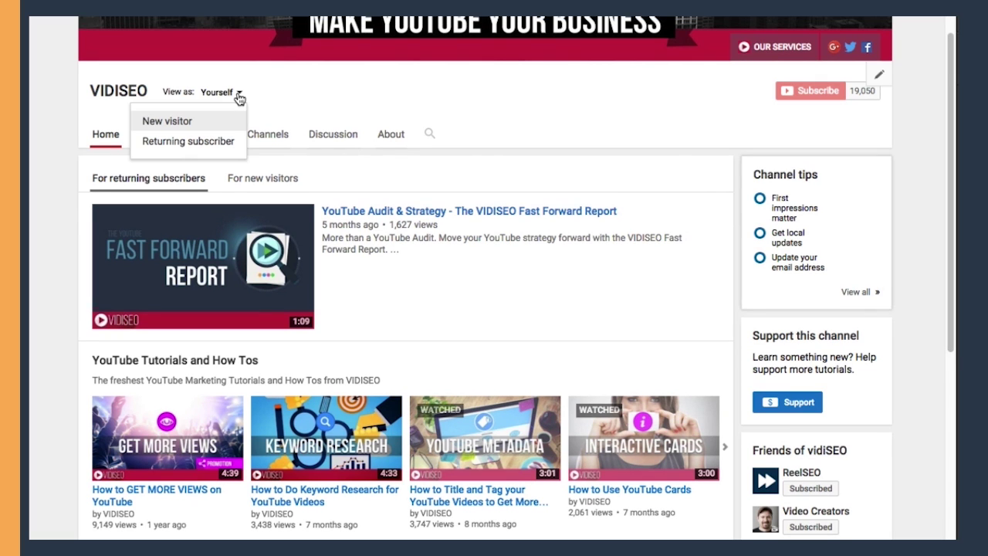
click(169, 122)
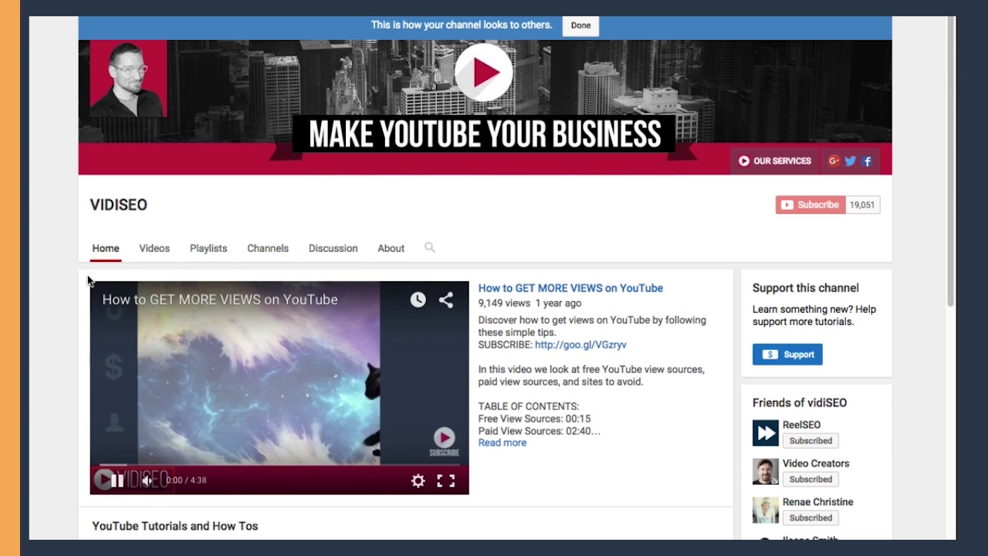
click(117, 480)
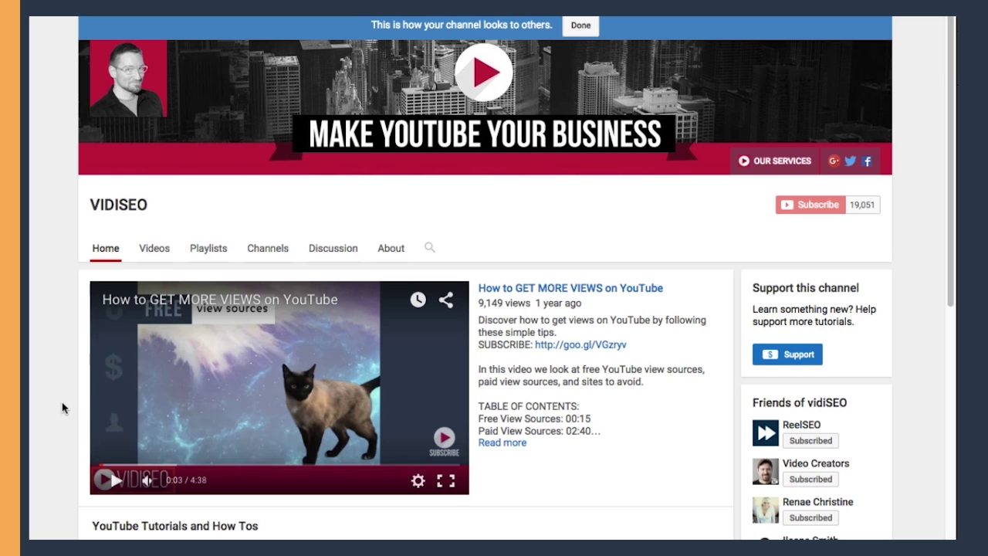
scroll(60, 409, down, 5)
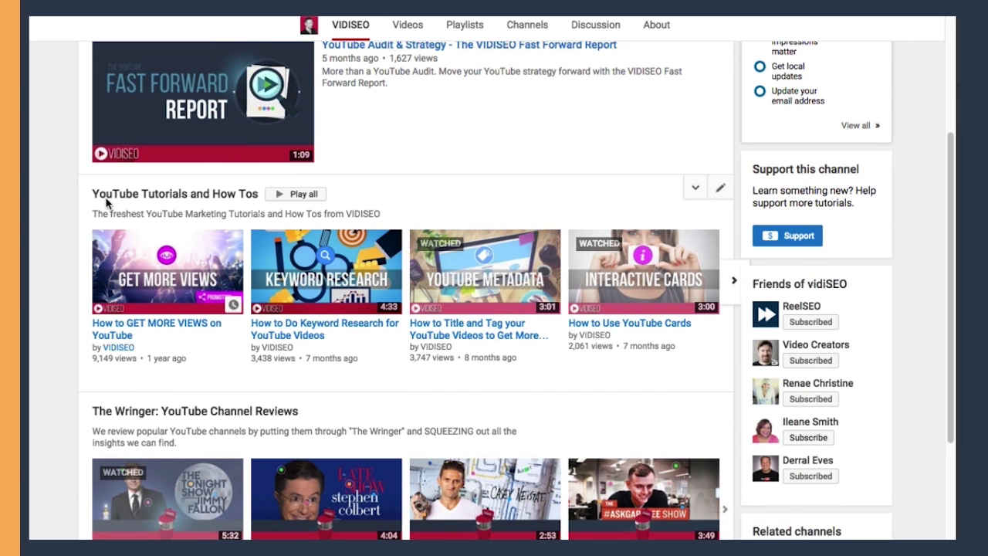
Move The Wringer: YouTube Channel Reviews shelf up one position among the home sections.
scroll(51, 308, down, 3)
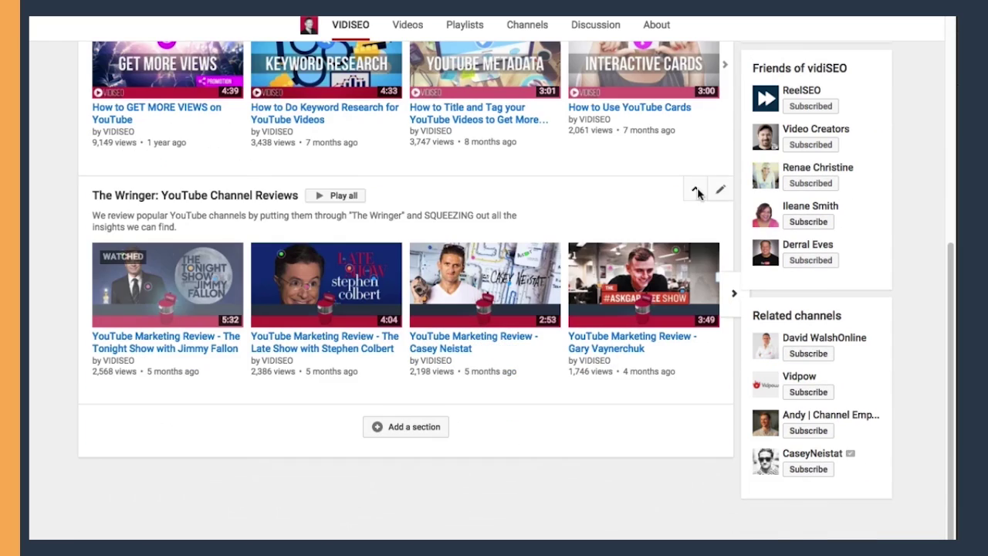
click(696, 191)
scroll(694, 170, up, 2)
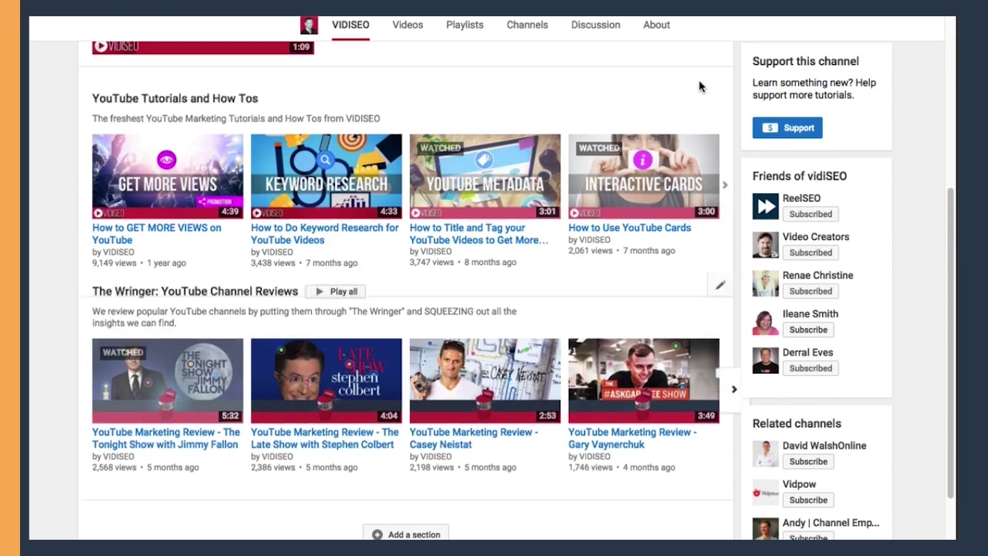
scroll(624, 263, down, 2)
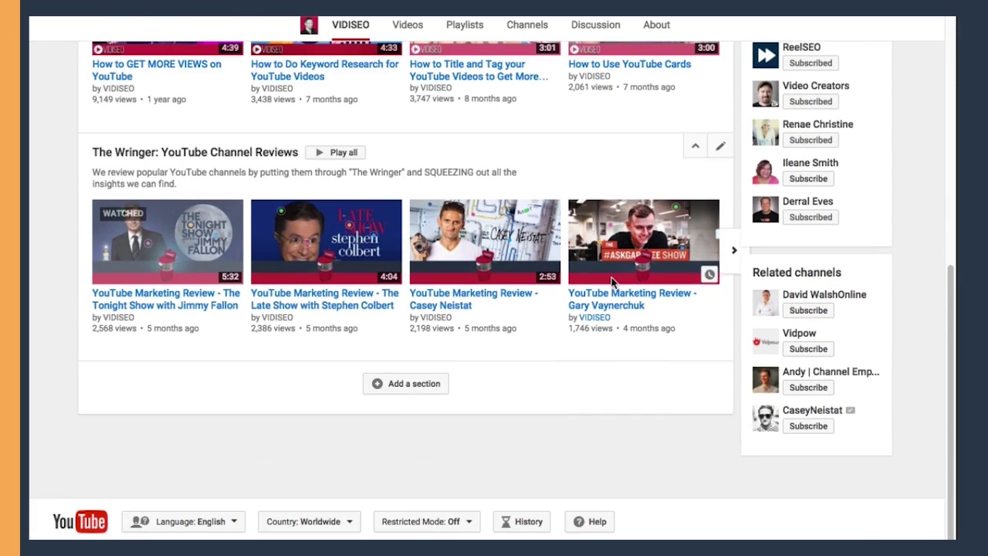
Add a new home page section with Custom grouping content in a Horizontal row layout.
click(406, 384)
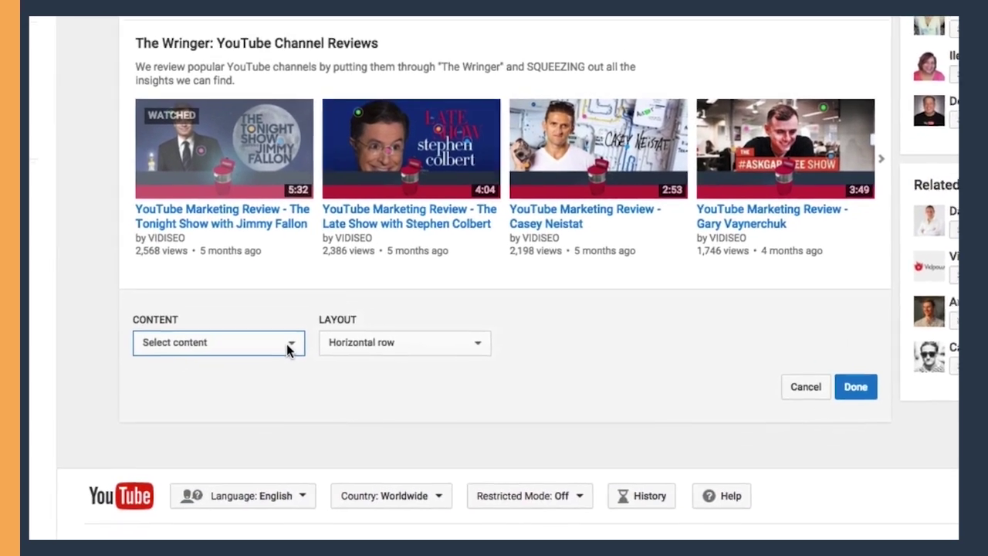
click(287, 343)
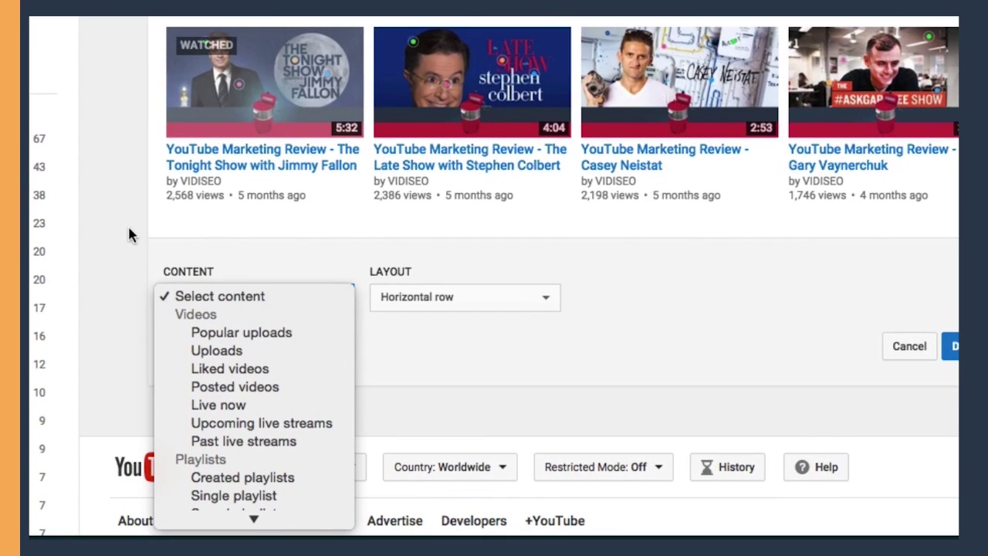
mouse_move(255, 518)
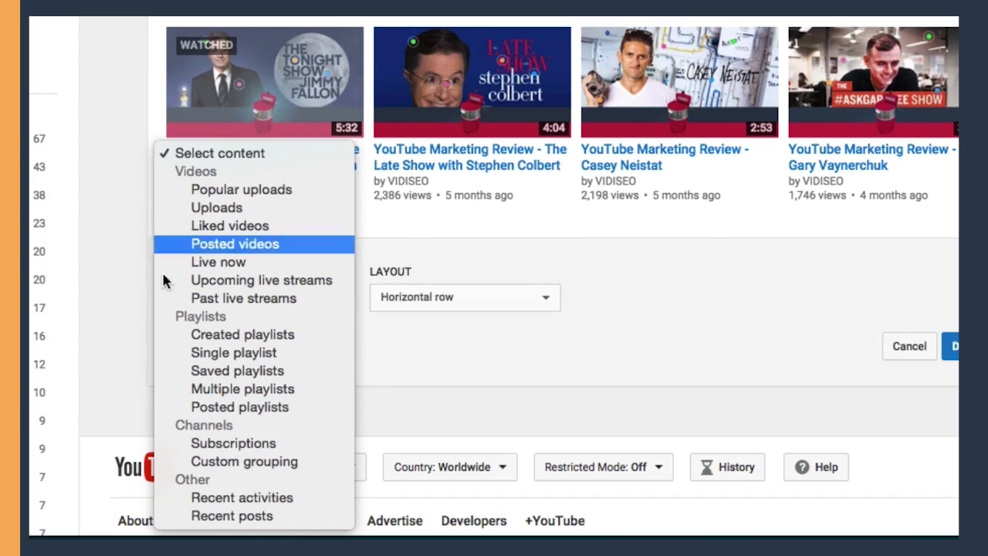
click(243, 335)
click(530, 193)
click(530, 206)
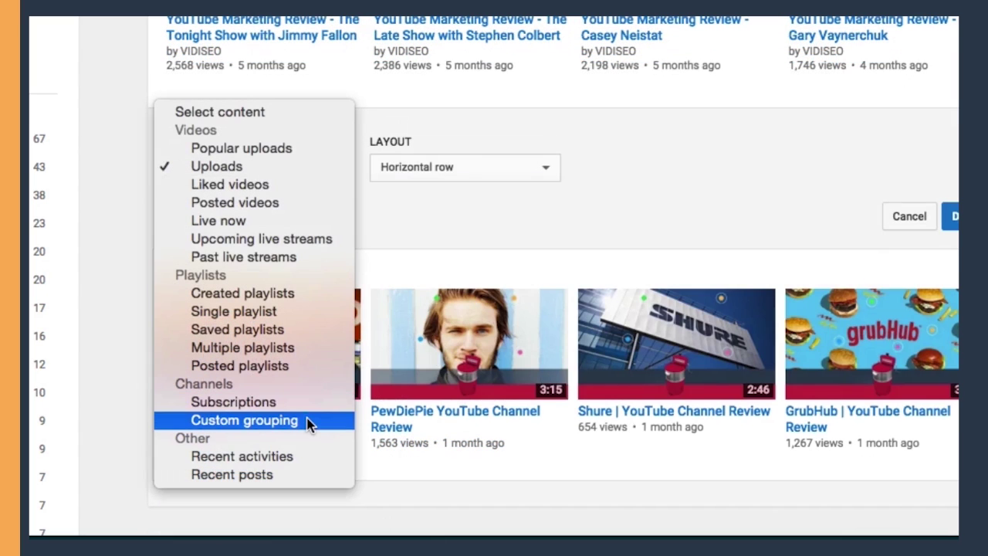
click(307, 427)
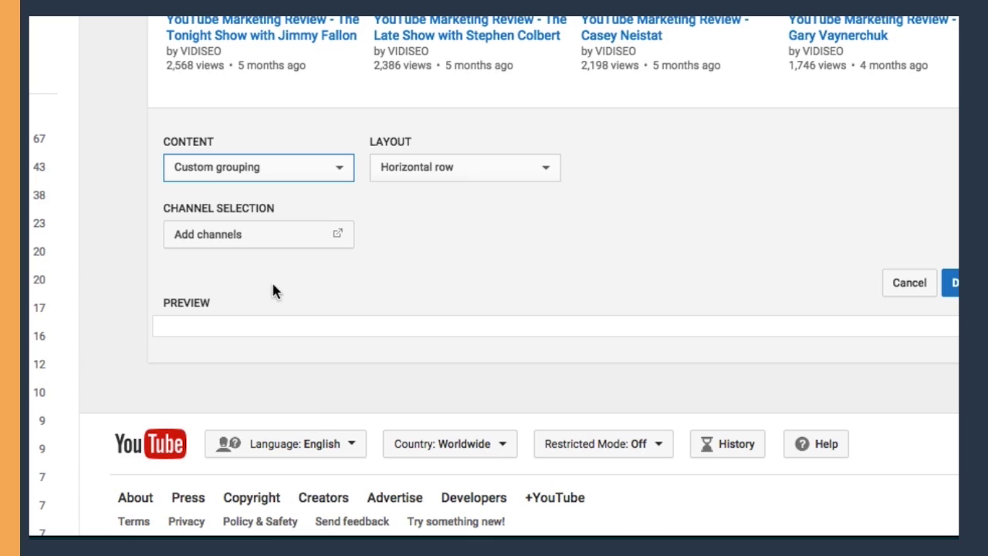
Title the section 'Channels I've Reviewed', add the buzzfeedvideo channel, and finish the section.
click(301, 236)
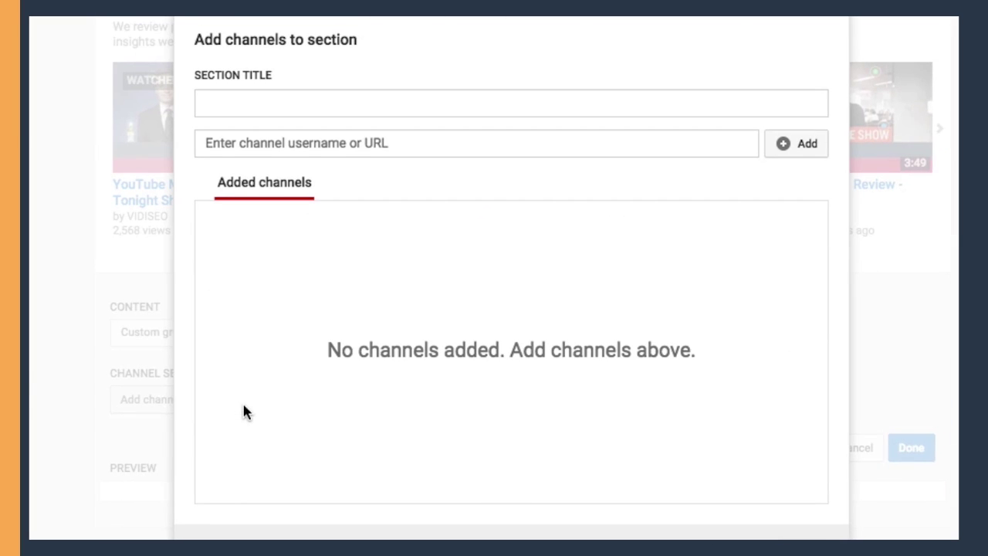
text(Channels I've Reviewed)
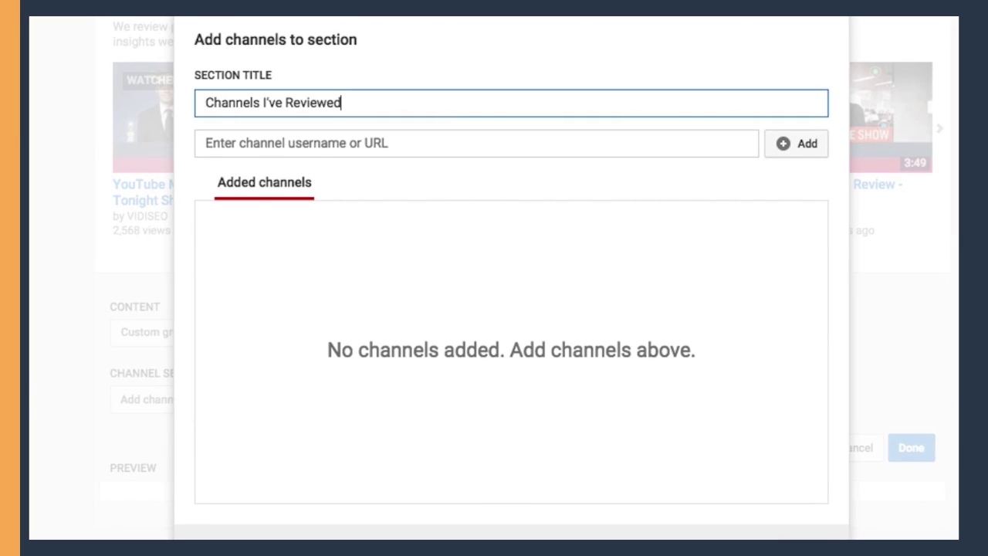
key(Tab)
text(buzzfeedvideo)
click(803, 143)
click(697, 517)
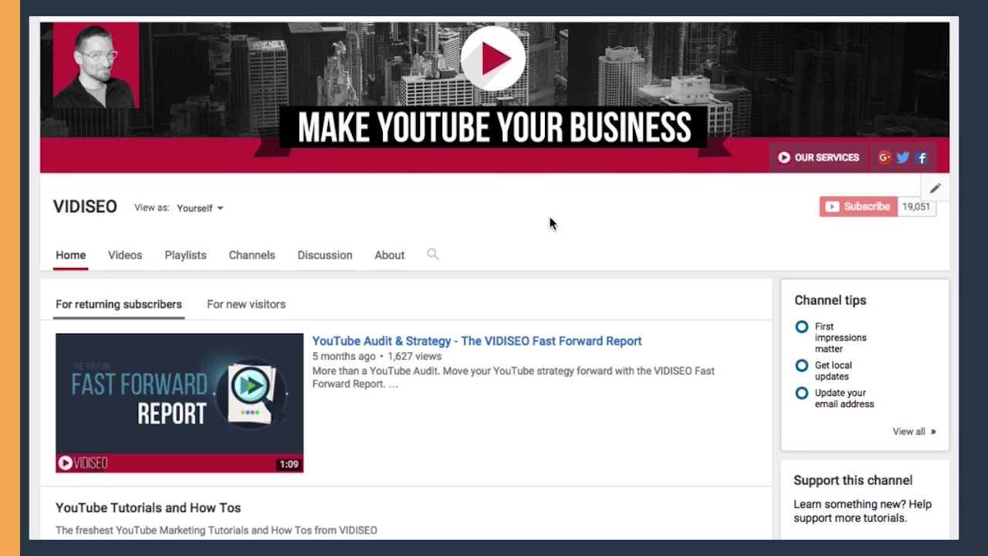
Go to the About page and make the channel description editable.
click(388, 256)
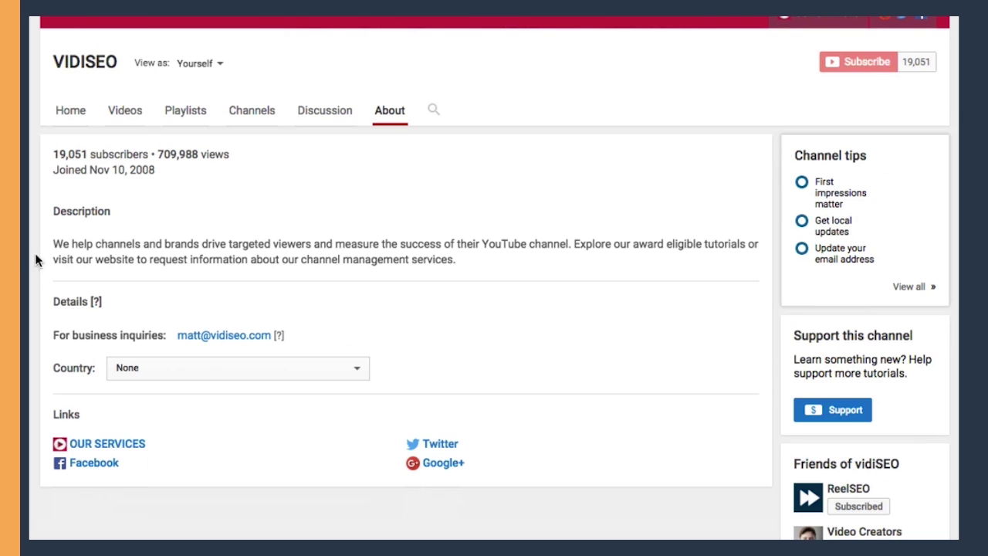
click(489, 267)
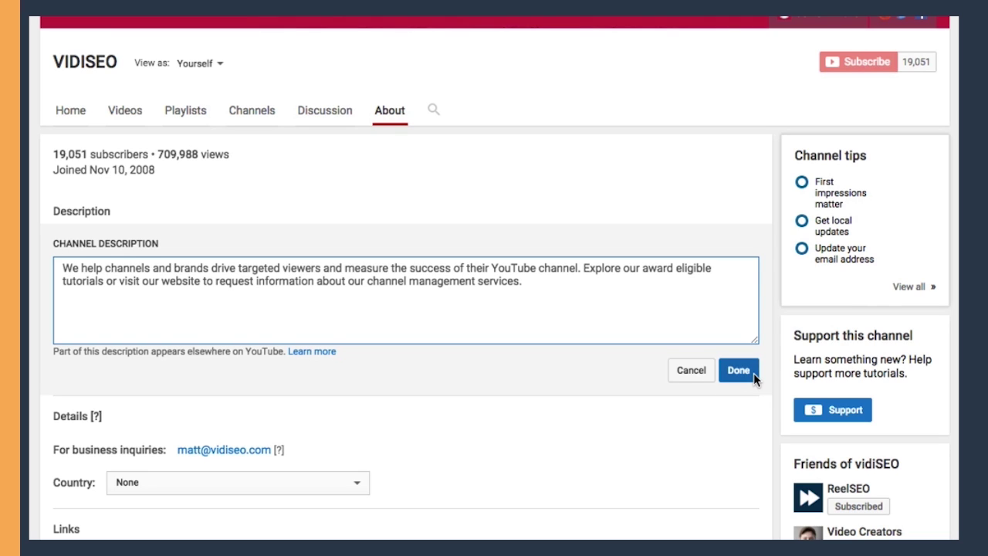
Save the channel description and set the Country to United States.
click(737, 370)
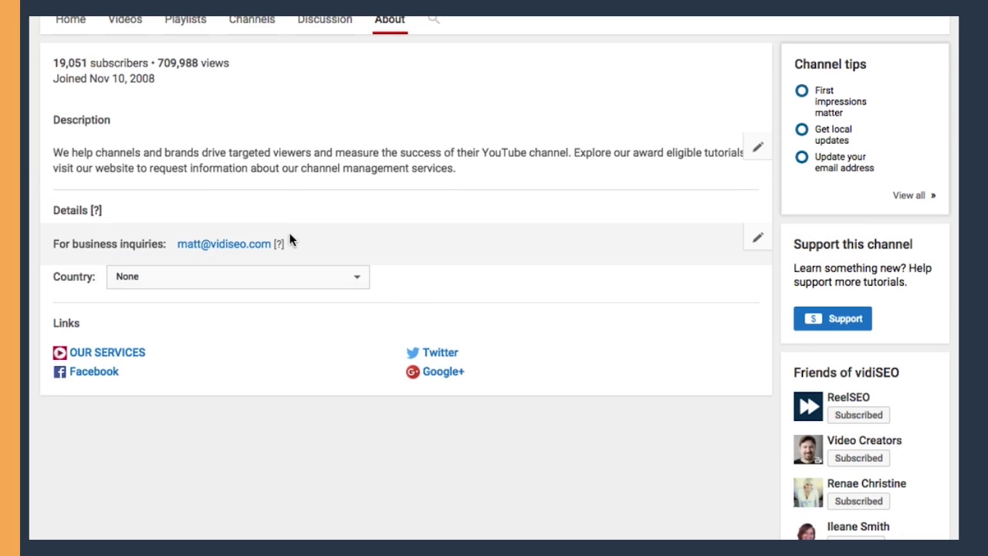
mouse_move(279, 241)
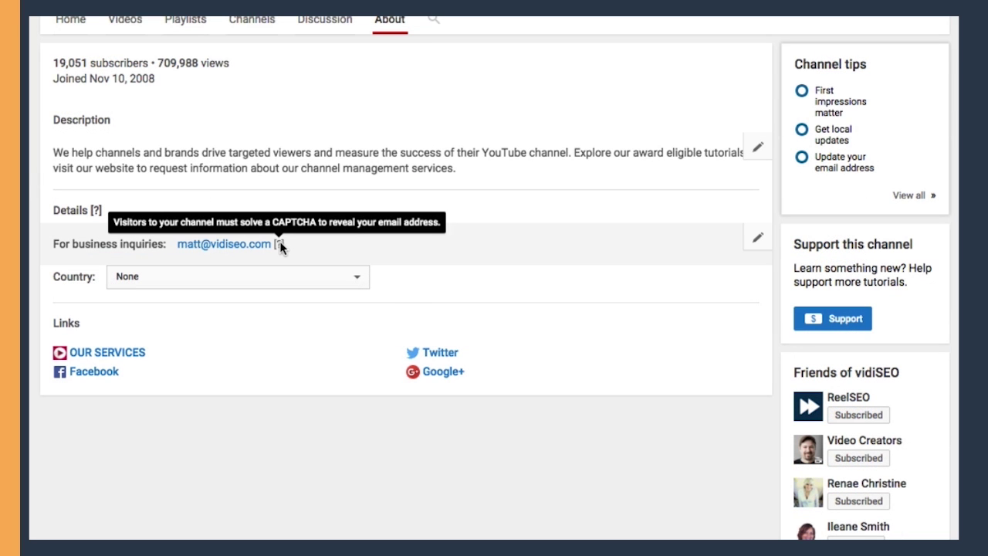
click(238, 276)
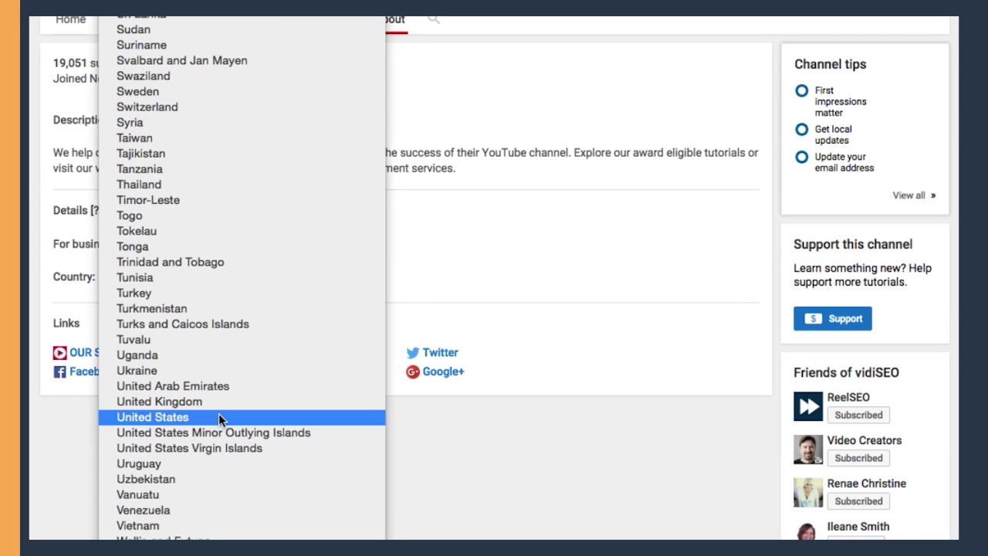
click(221, 417)
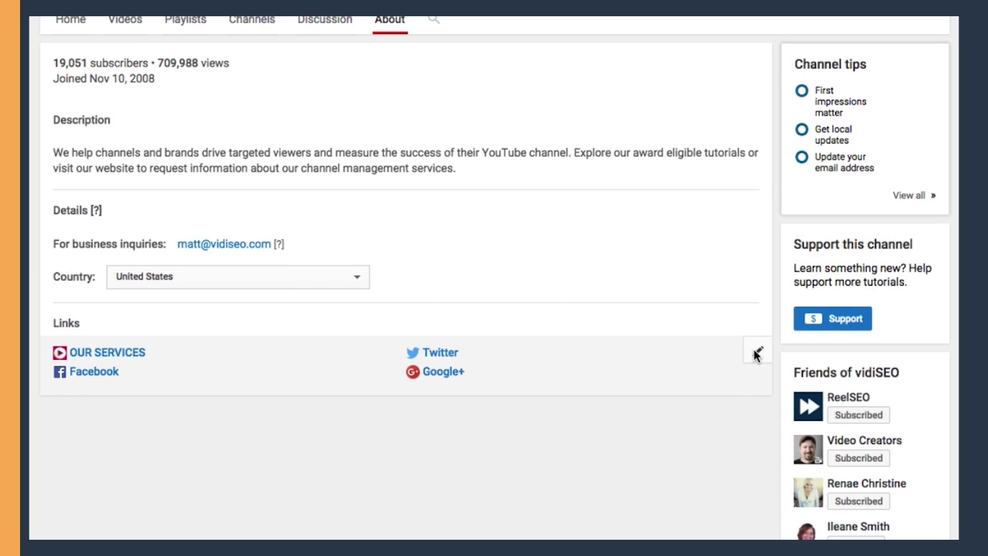
Keep the 3 overlaid custom links, adding then deleting an empty link row, and save.
click(757, 353)
scroll(262, 406, down, 2)
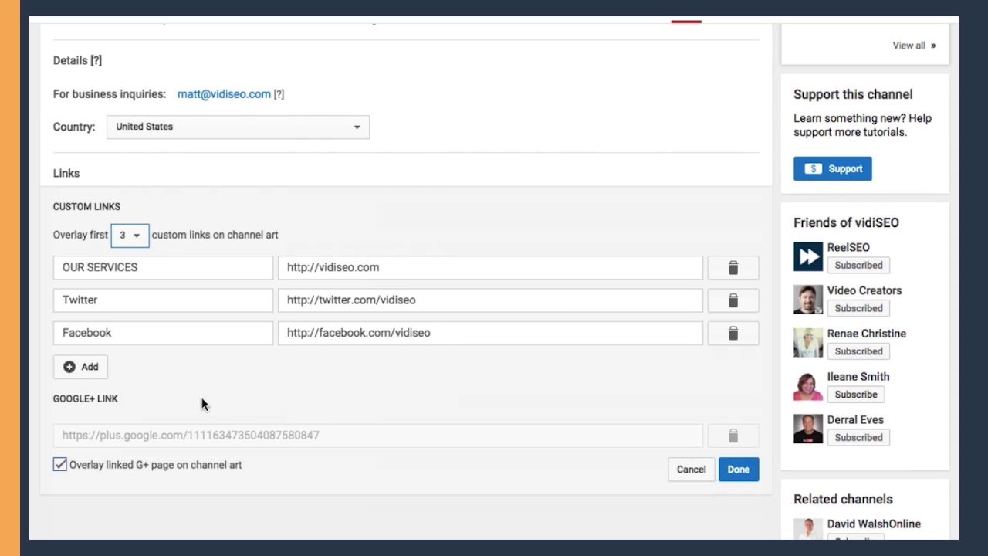
click(69, 368)
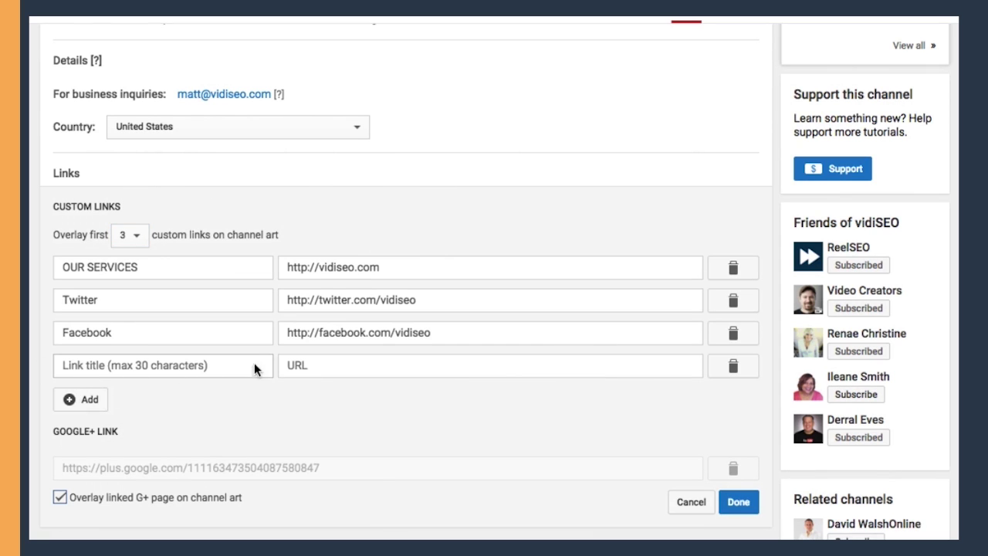
click(738, 365)
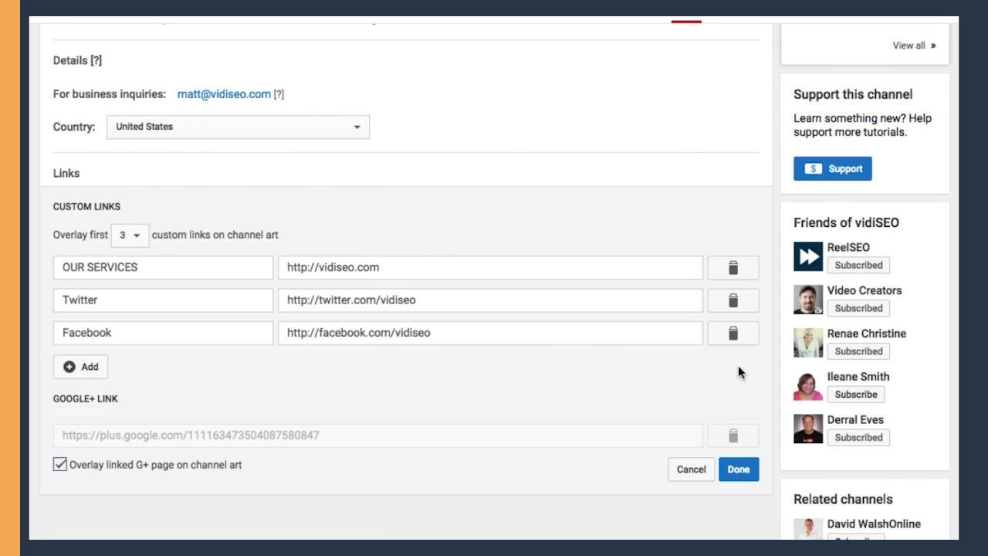
click(748, 473)
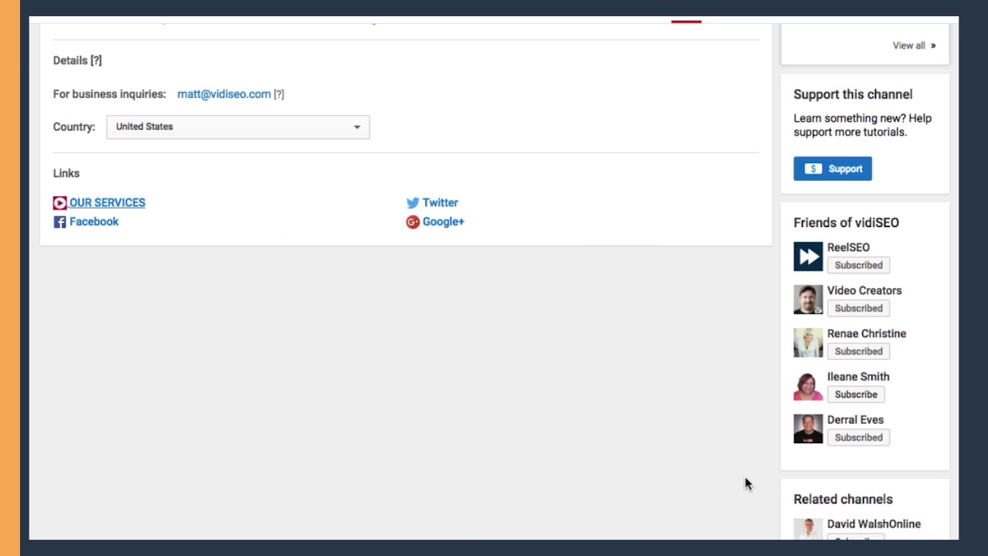
scroll(745, 476, up, 5)
Scroll back up to the top of the VIDISEO channel page, where the Home tab is.
scroll(744, 484, up, 1)
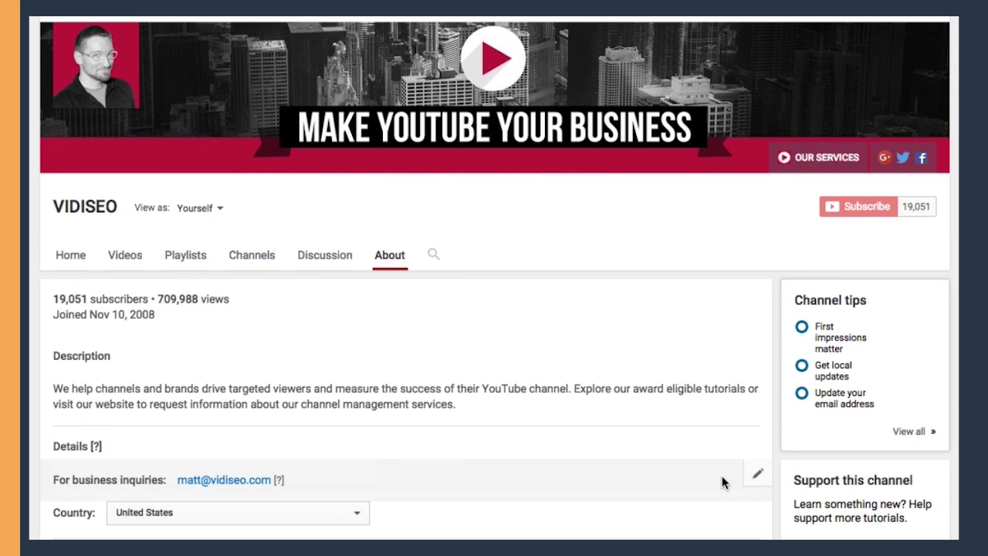